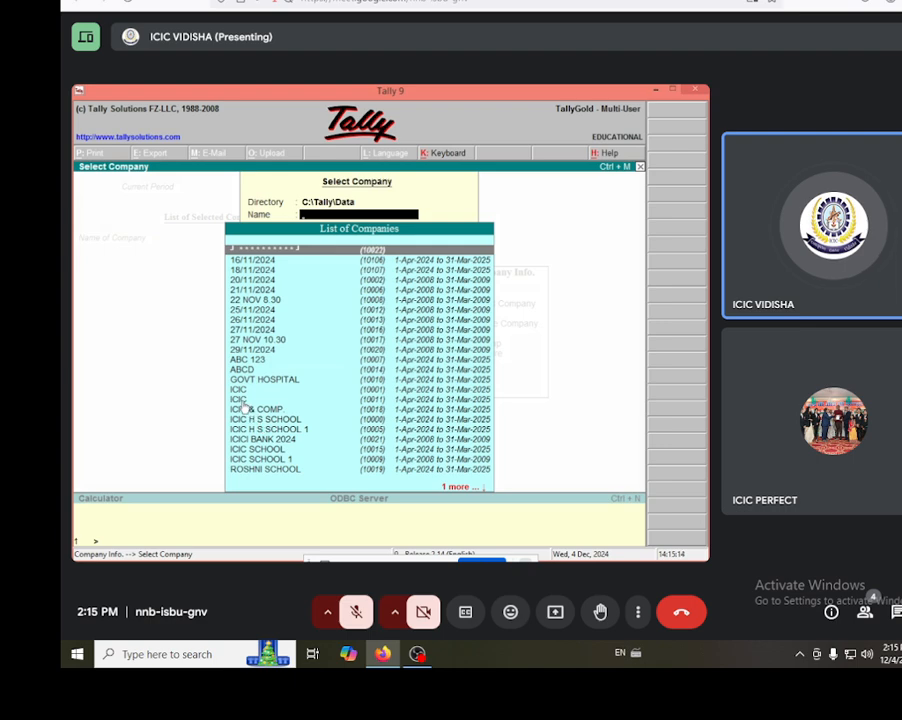
Load the second ICIC company in the list, number 10011, from the C:\Tally\Data directory.
click(242, 400)
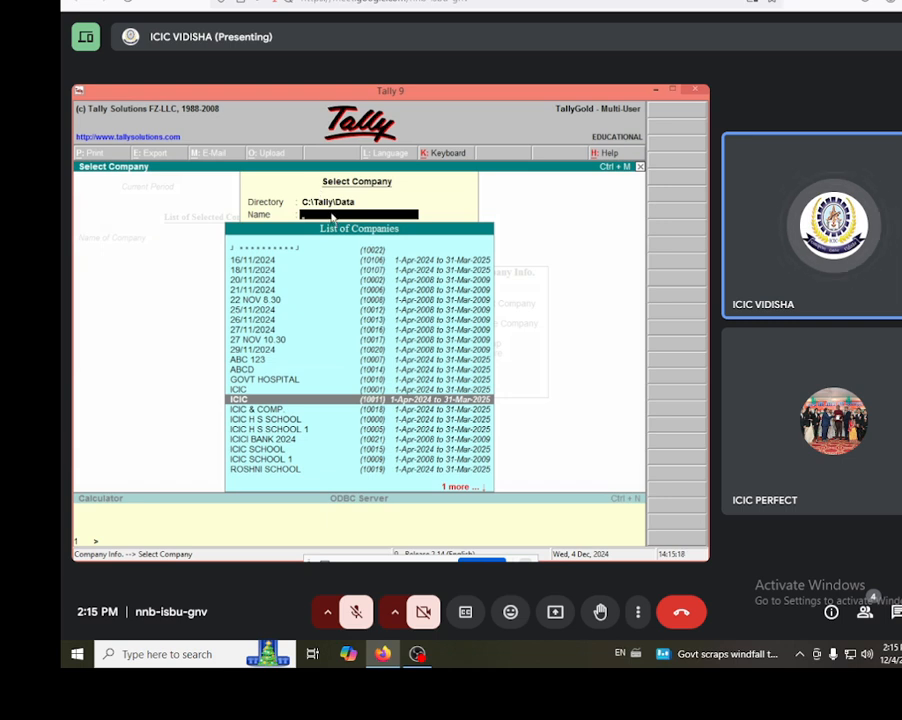
text(ICIC)
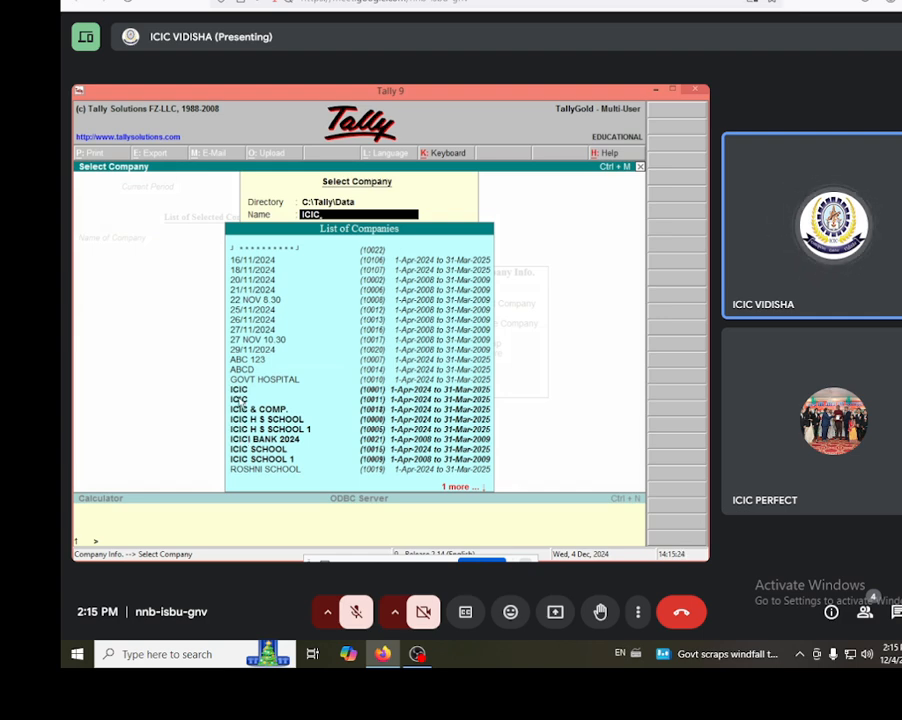
click(360, 400)
click(360, 400)
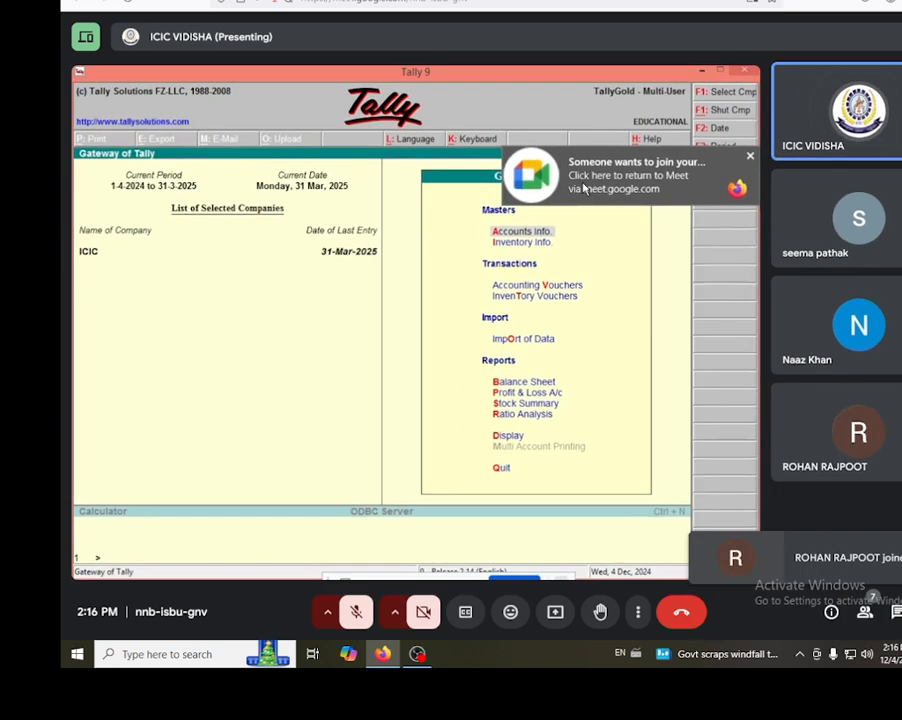
Go to the company's ledger masters and view the multiple-ledger alteration list for all items, then quit it without changes.
click(547, 231)
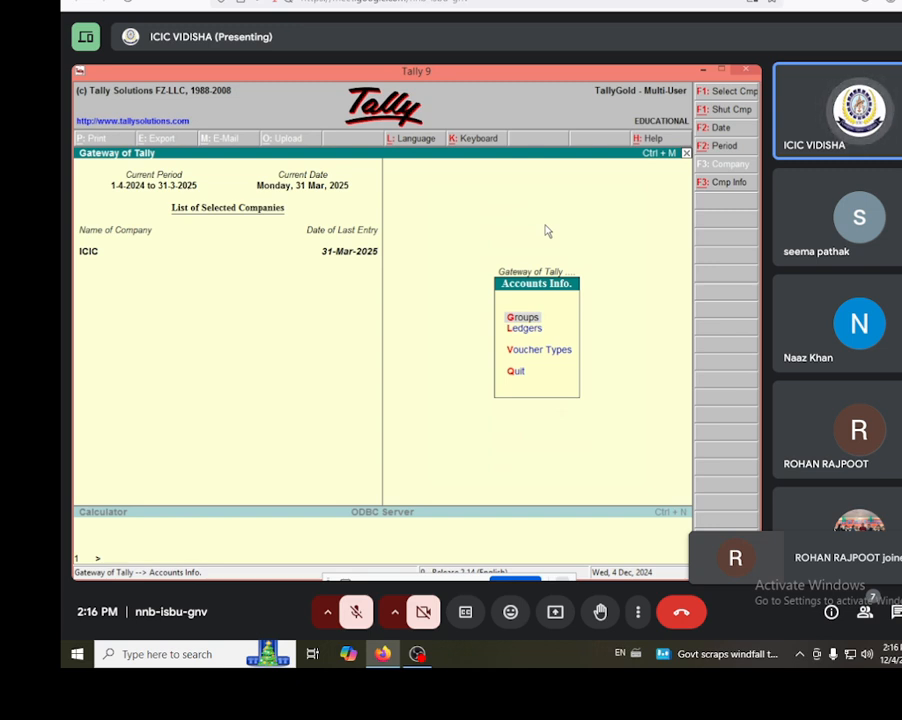
key(Down)
key(Return)
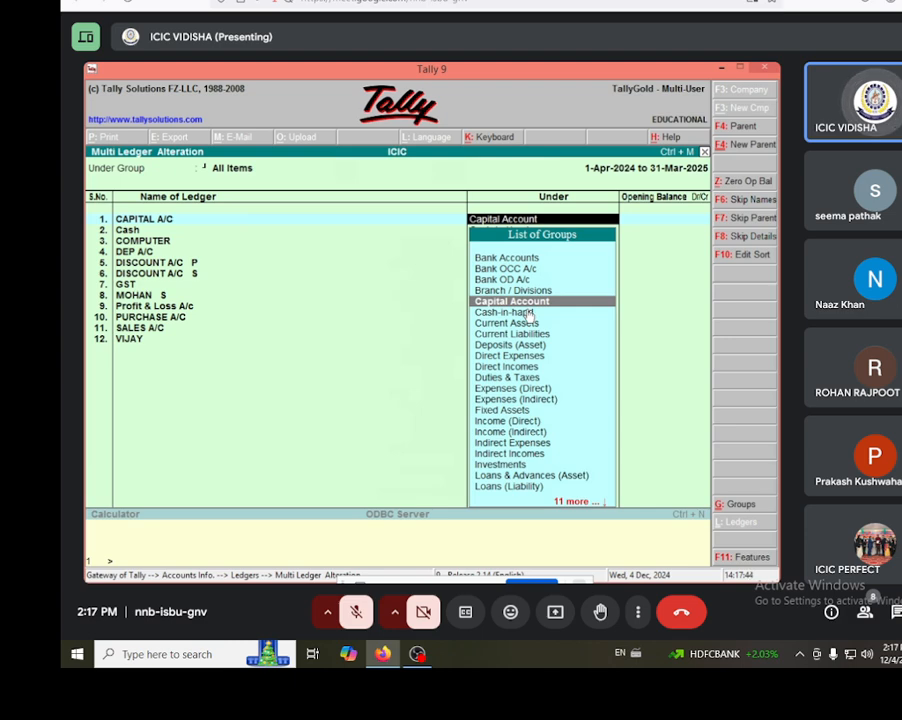
key(Escape)
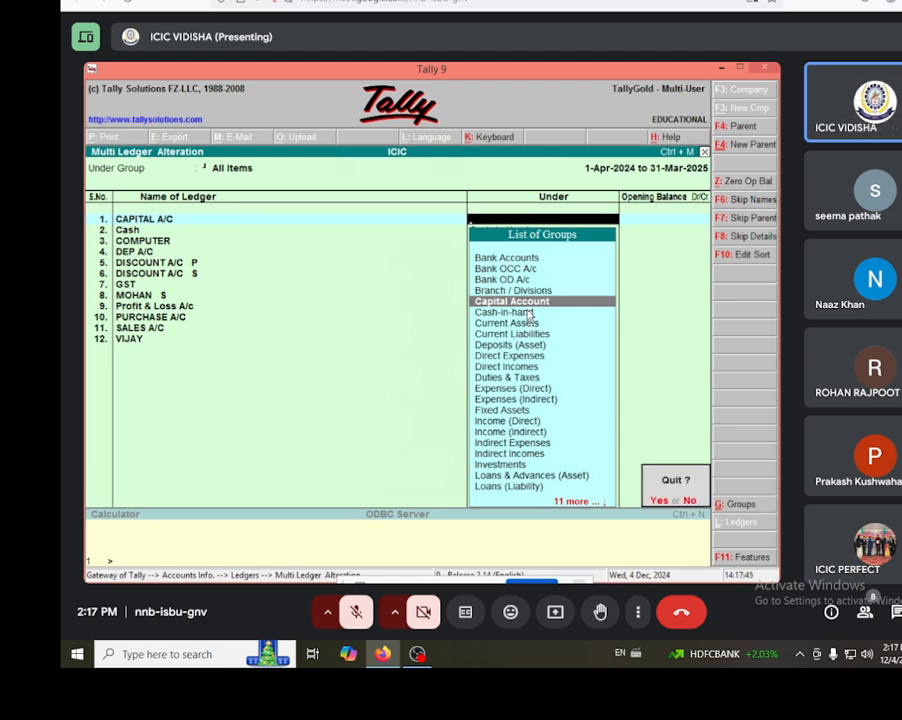
key(y)
key(Escape)
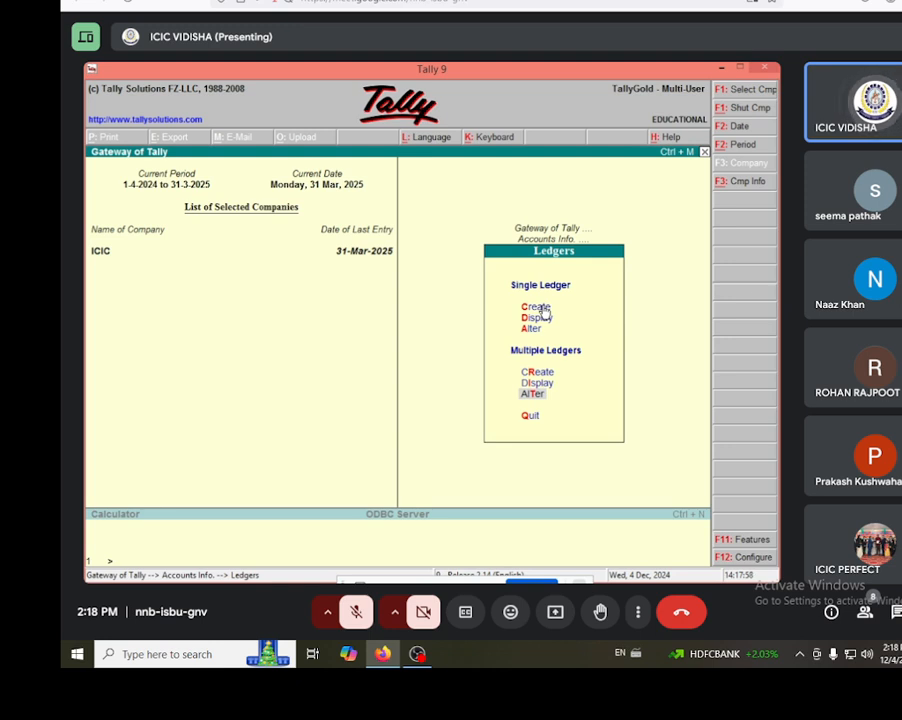
click(542, 374)
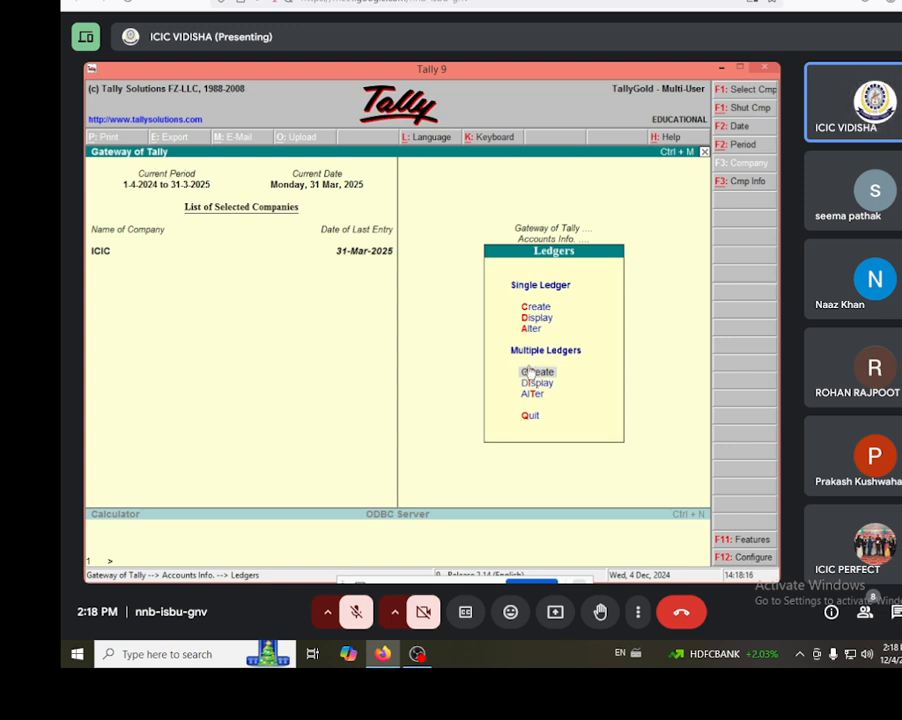
key(Down)
key(Down)
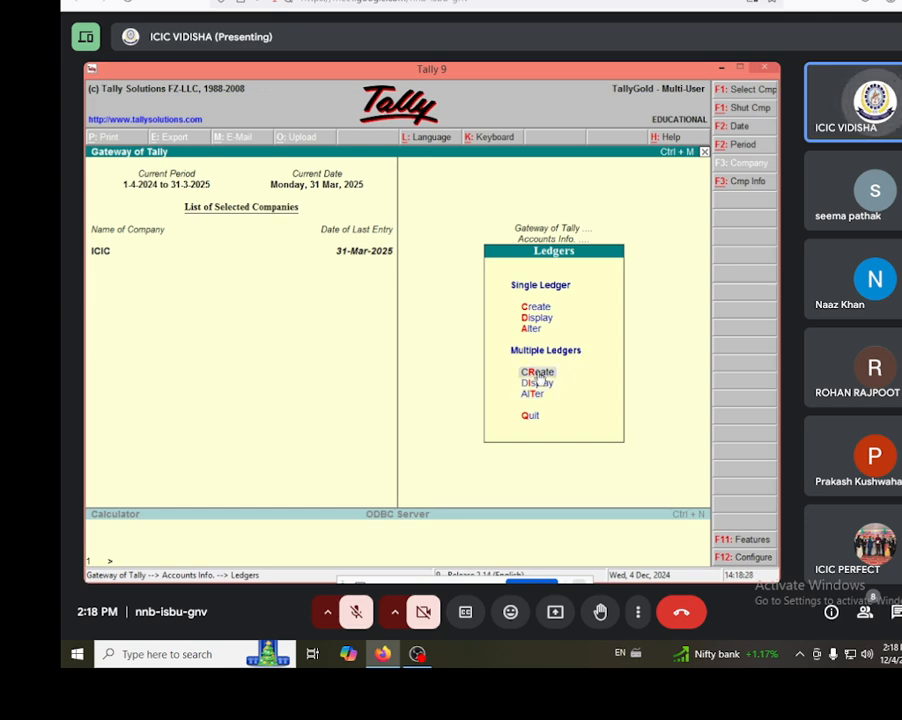
click(538, 397)
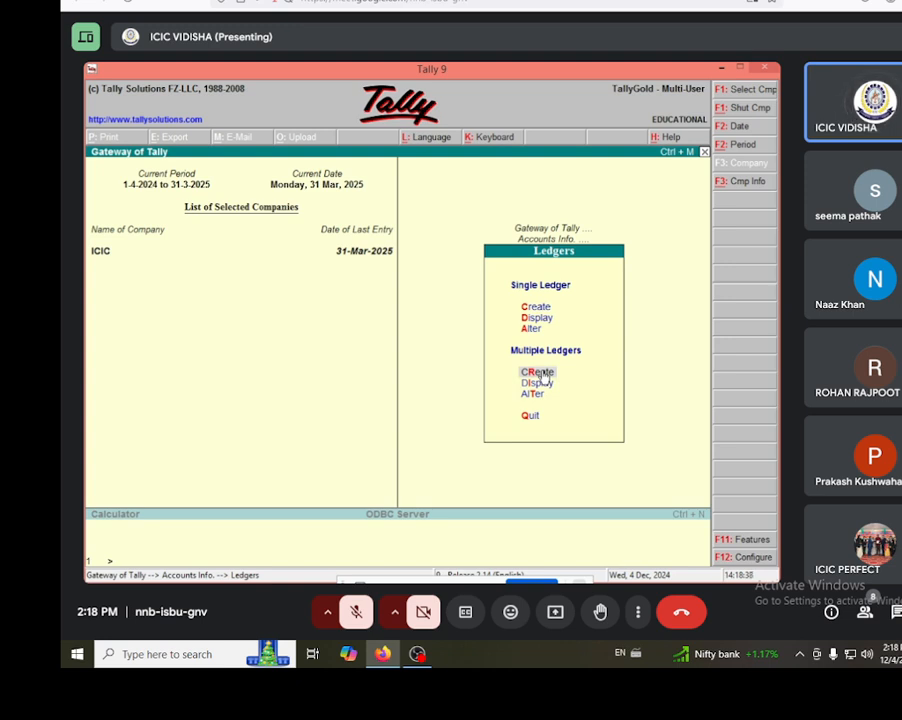
Open the multiple-ledger alteration list for the Indirect Expenses group.
click(535, 396)
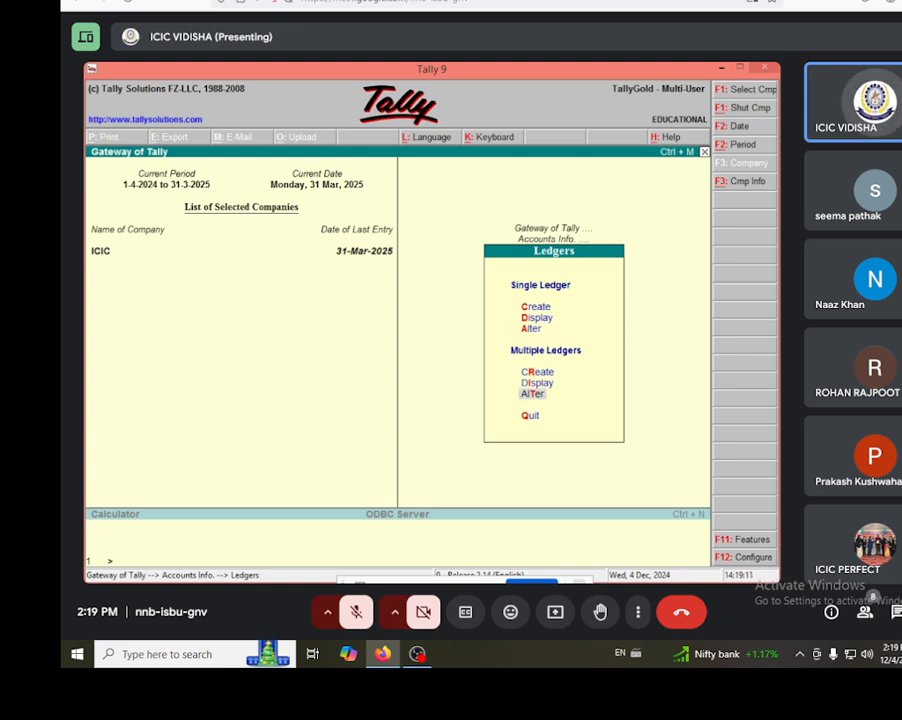
key(Return)
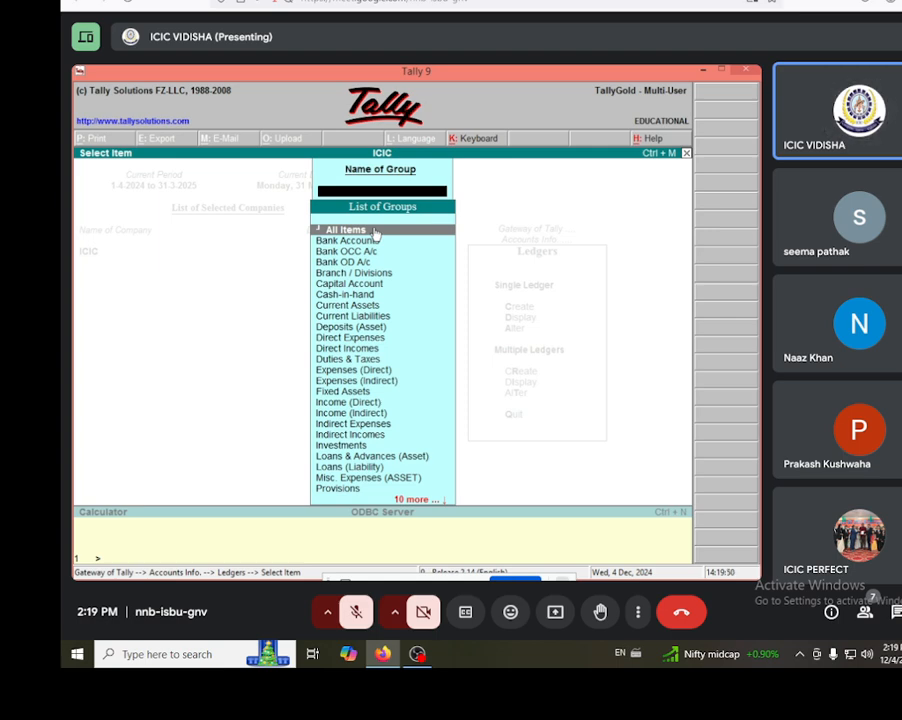
text(I)
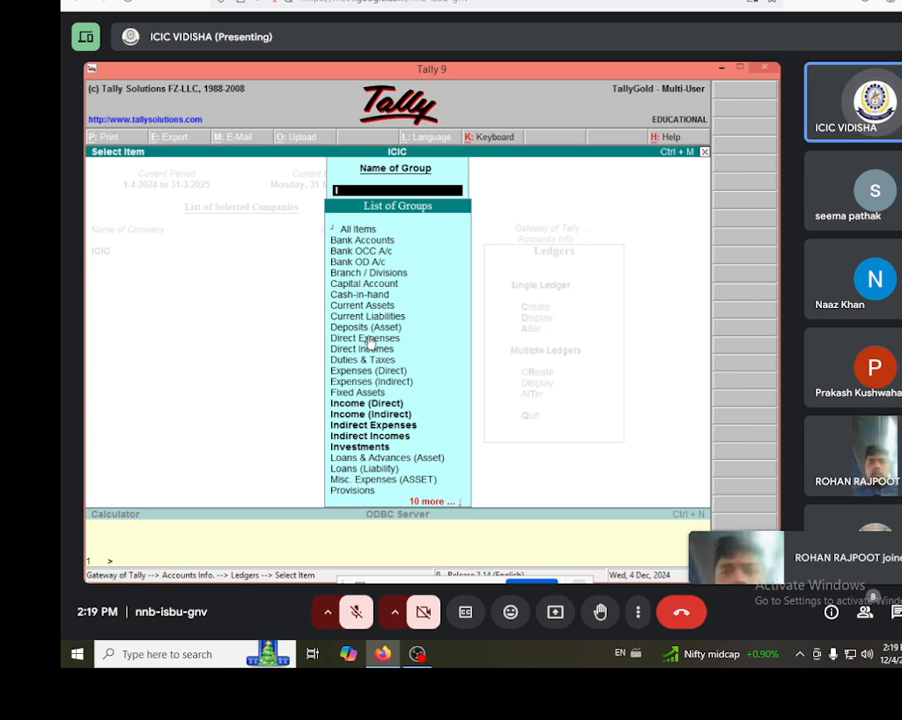
click(369, 426)
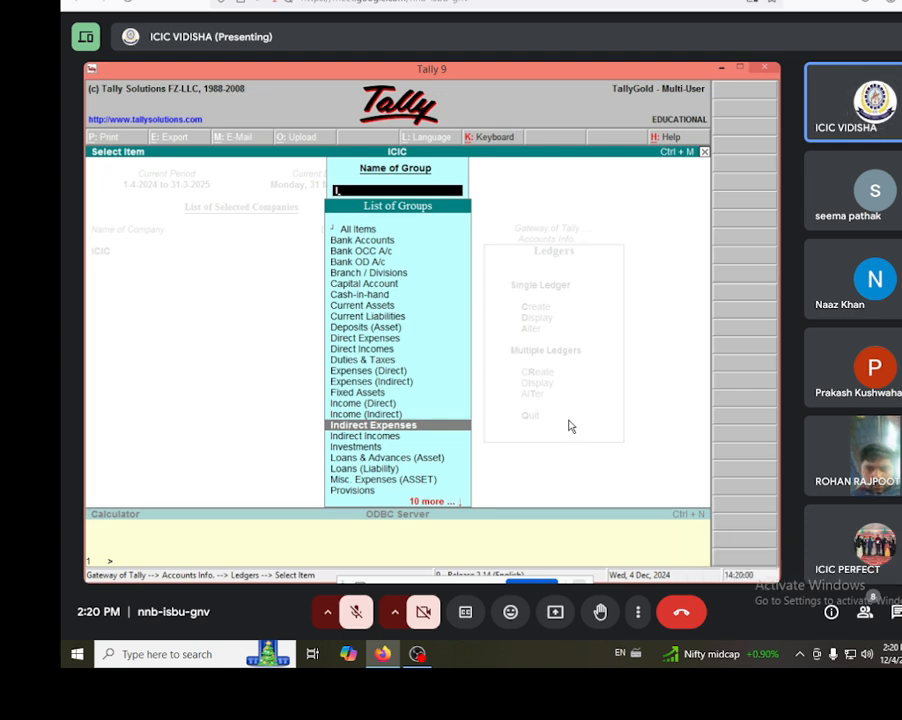
key(Return)
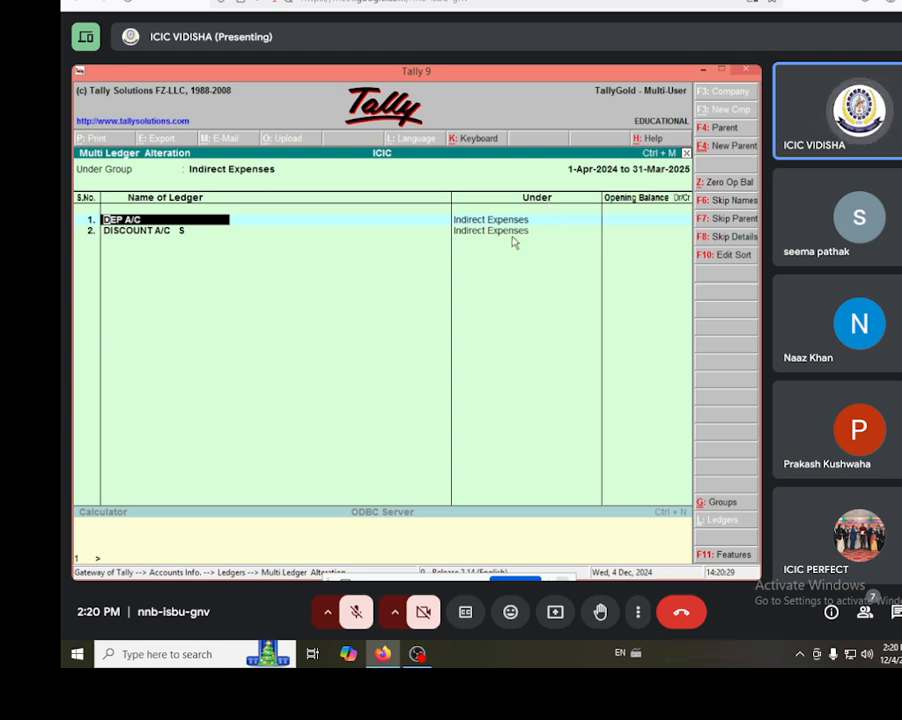
Add the ledger OFFICE ELE BILL A/C under Indirect Expenses below the existing ledgers, leaving its opening balance blank.
key(Return)
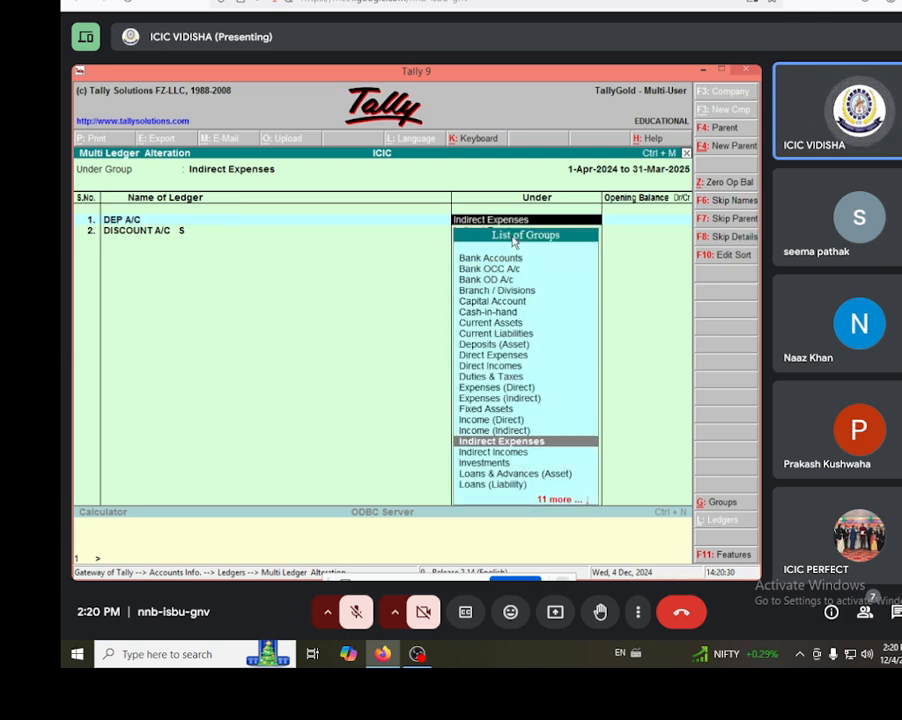
key(Return)
key(Return)
key(Return)
key(Return)
key(Return)
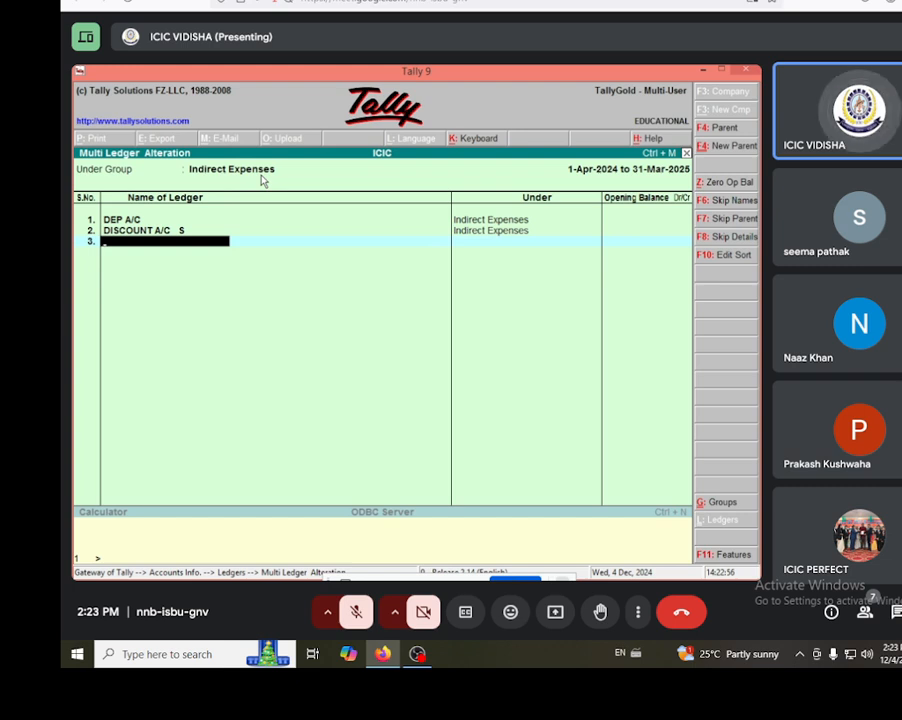
text(OFF)
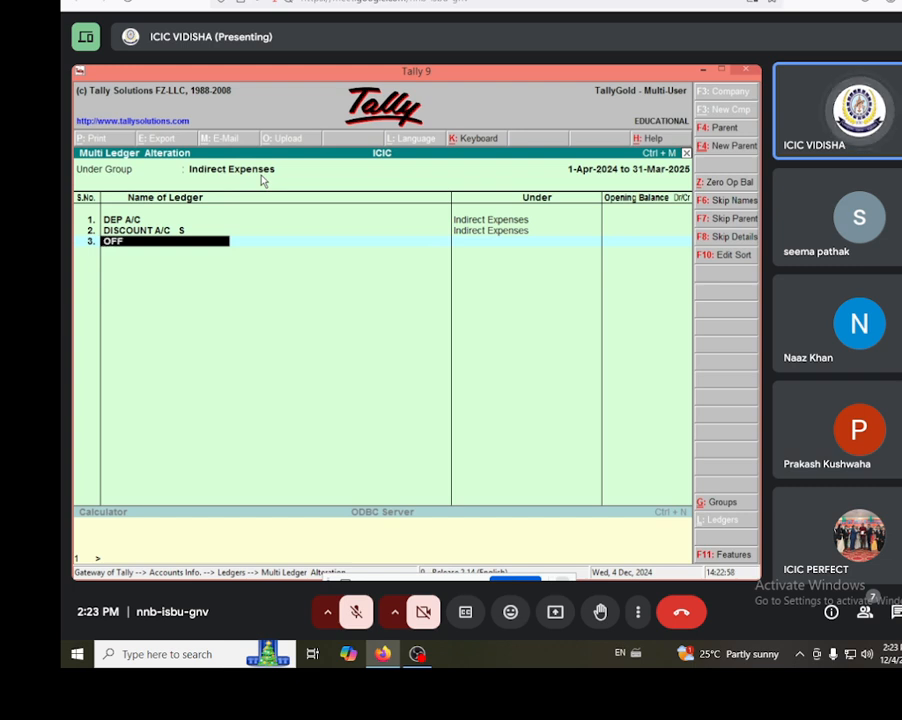
text(ICE)
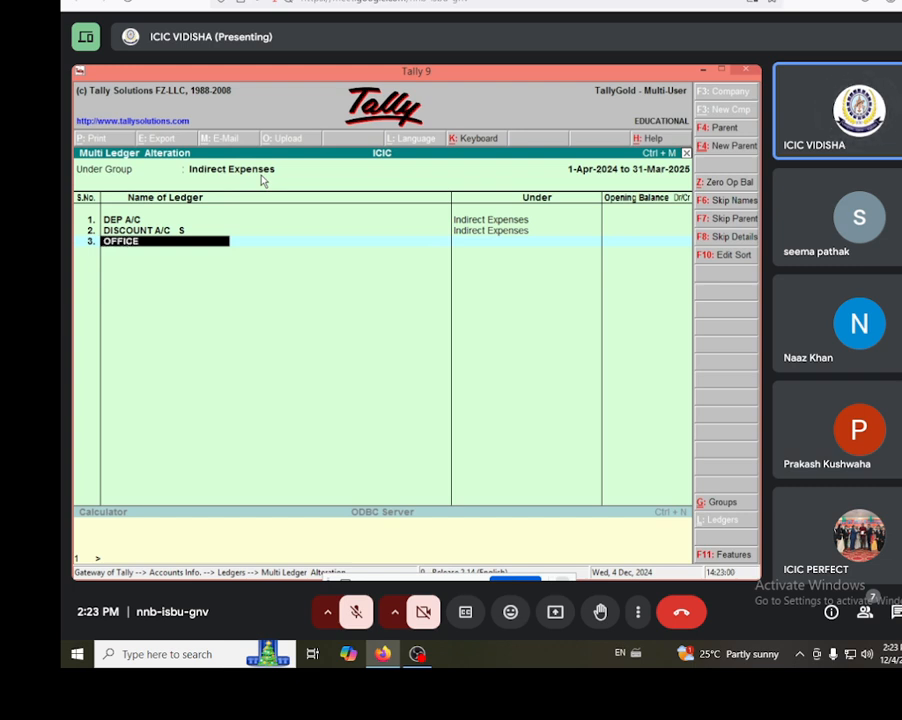
text( ELE BILL A/C)
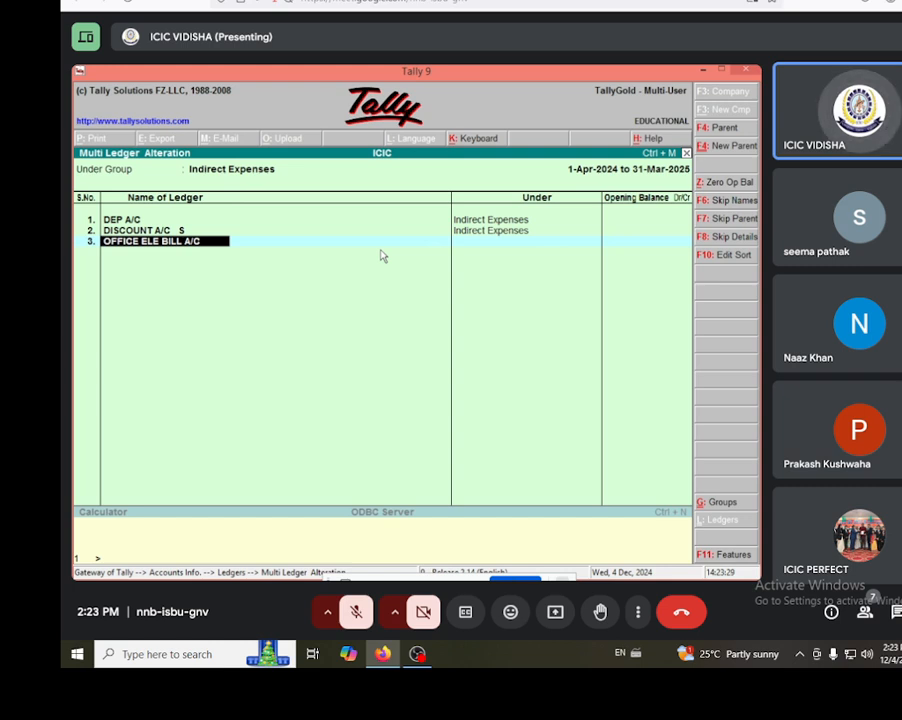
key(Return)
key(Return)
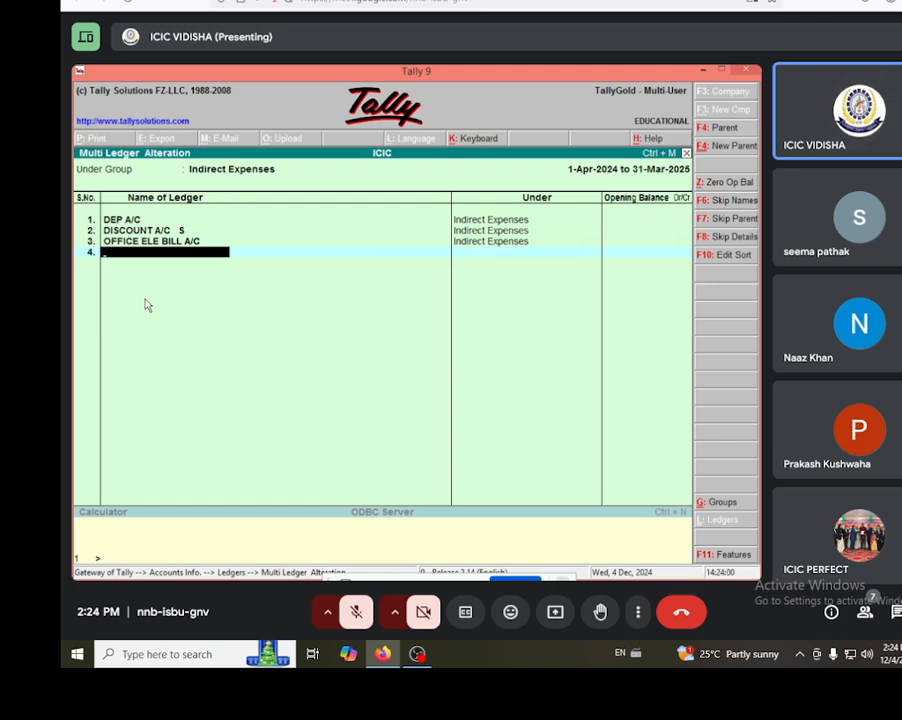
Add the ledger OFFICE RENT A/C under Indirect Expenses with a blank opening balance.
text(OF)
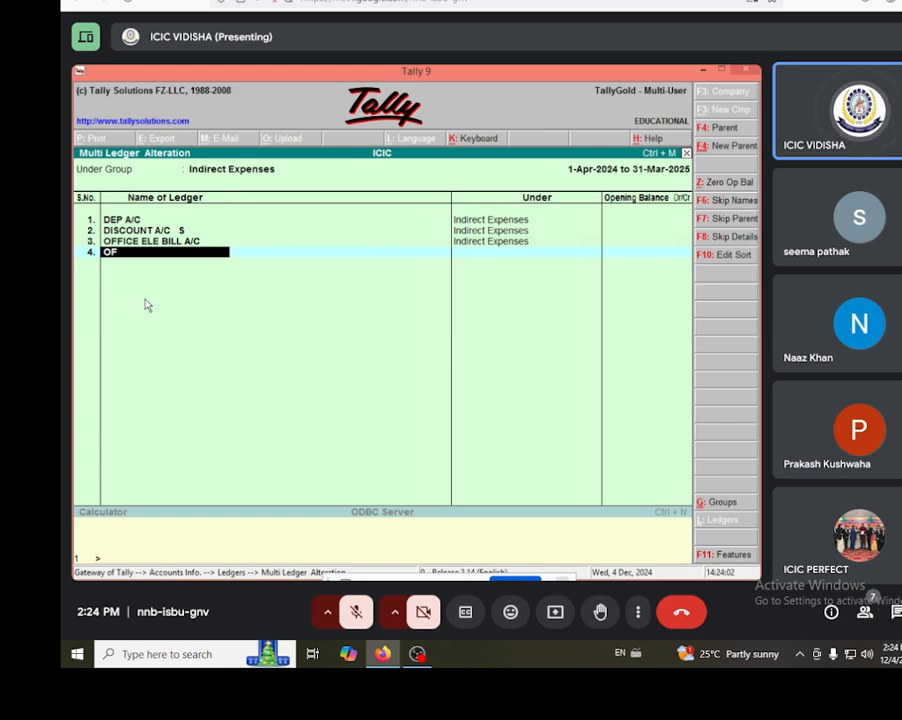
text(FICE)
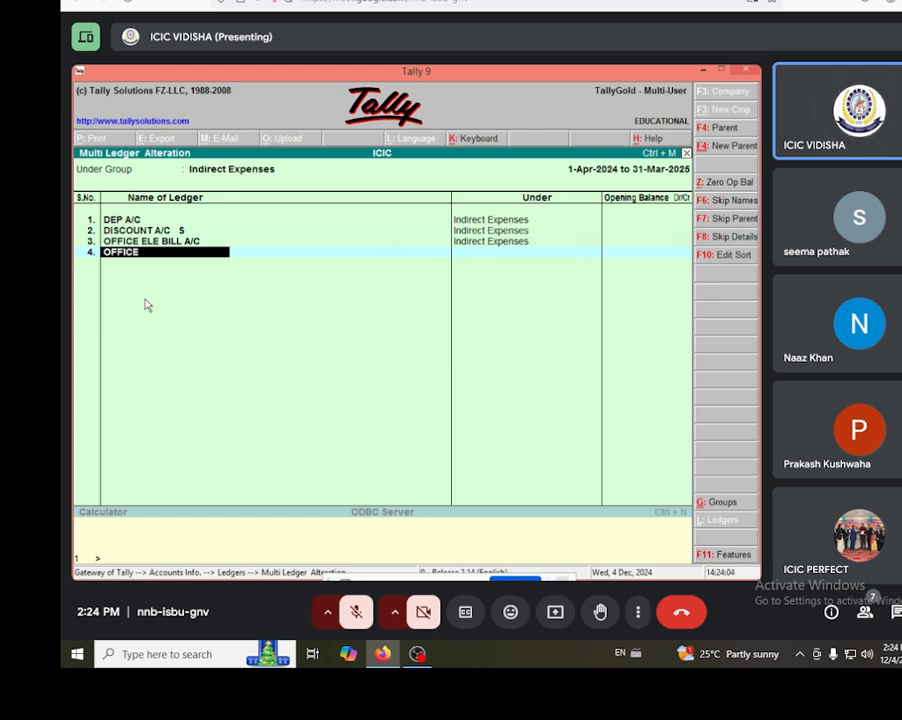
text( RENT)
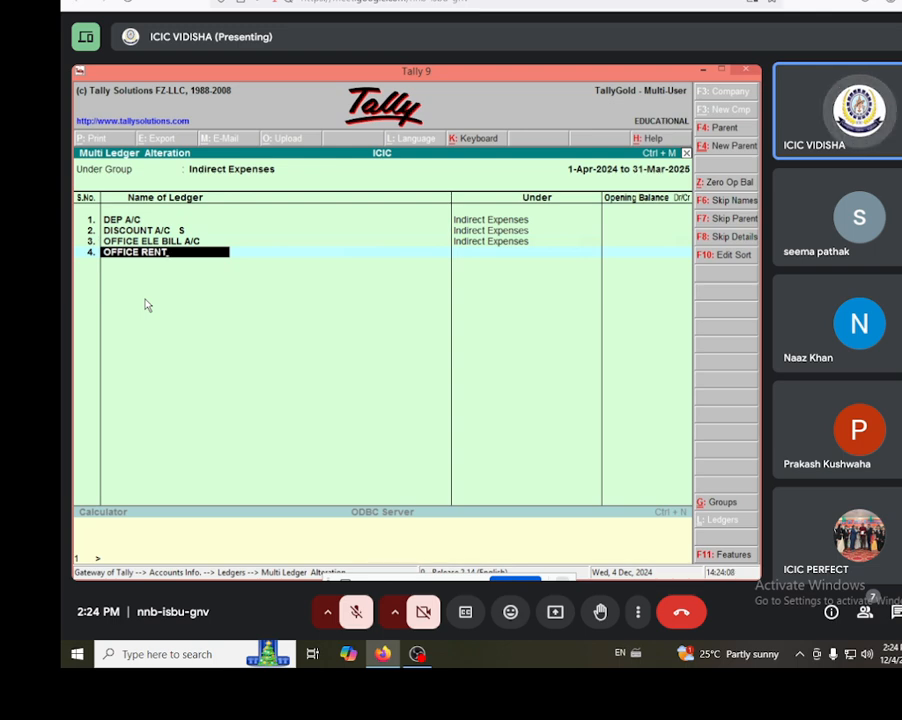
text( A/C)
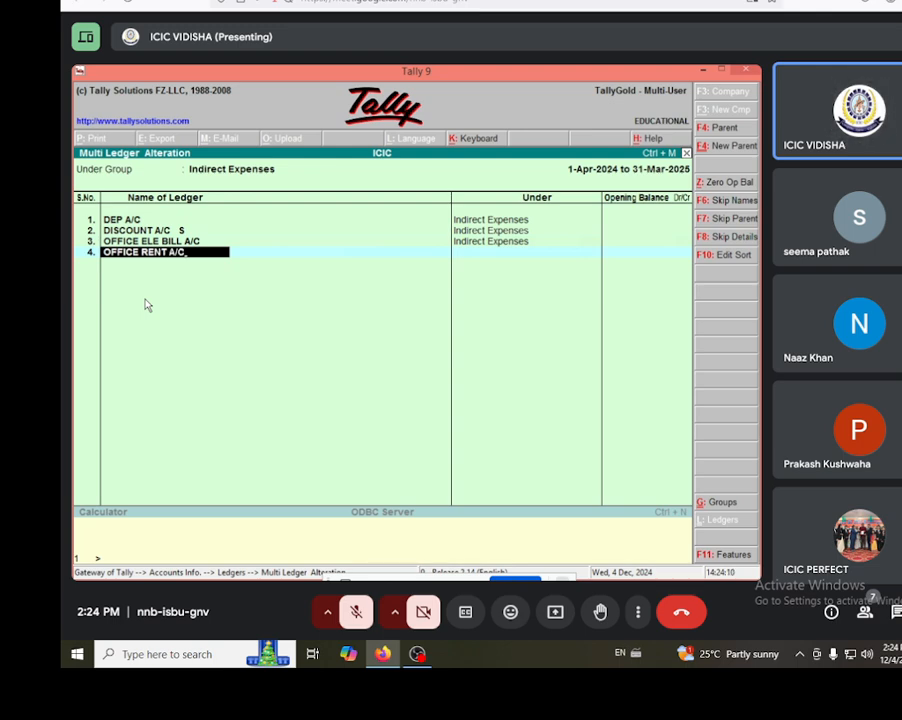
key(Return)
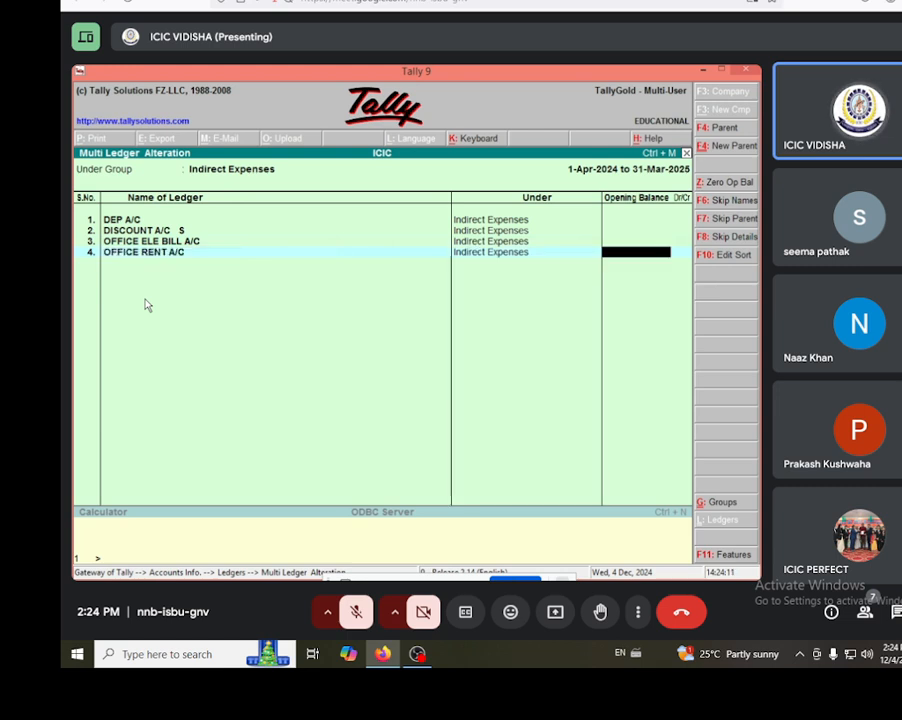
key(Return)
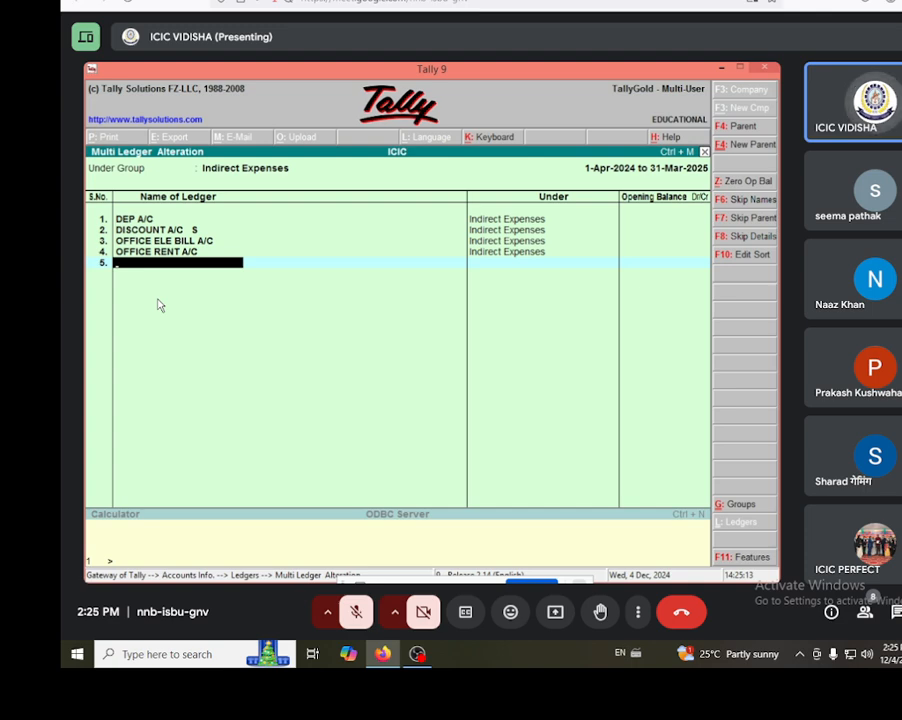
Add the ledger DRAWING A/C under Indirect Expenses with a blank opening balance.
text(DRAWING)
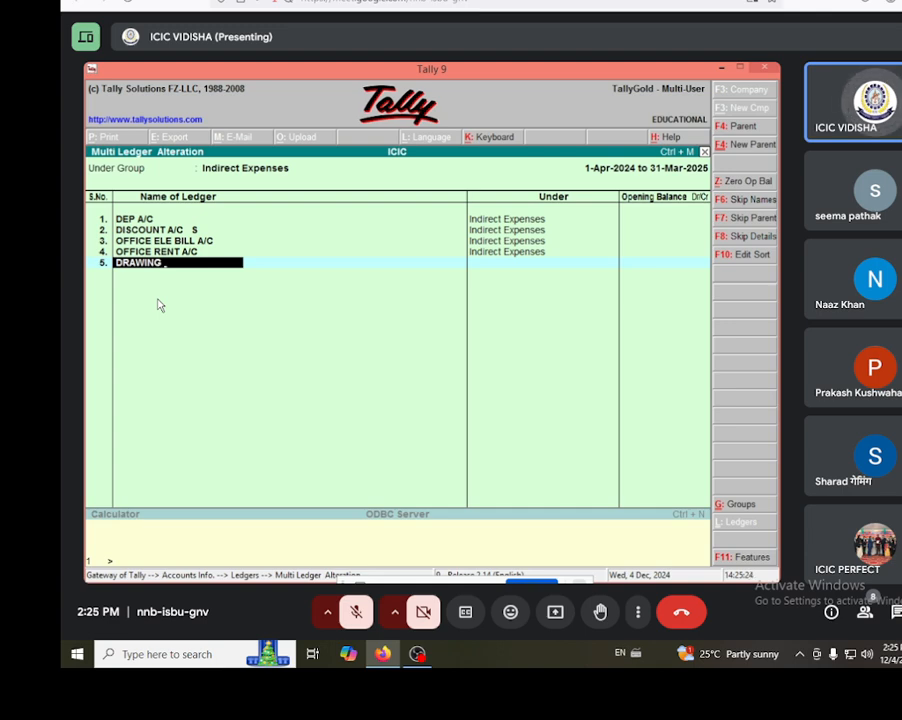
text(A/C)
key(Return)
key(Return)
key(Return)
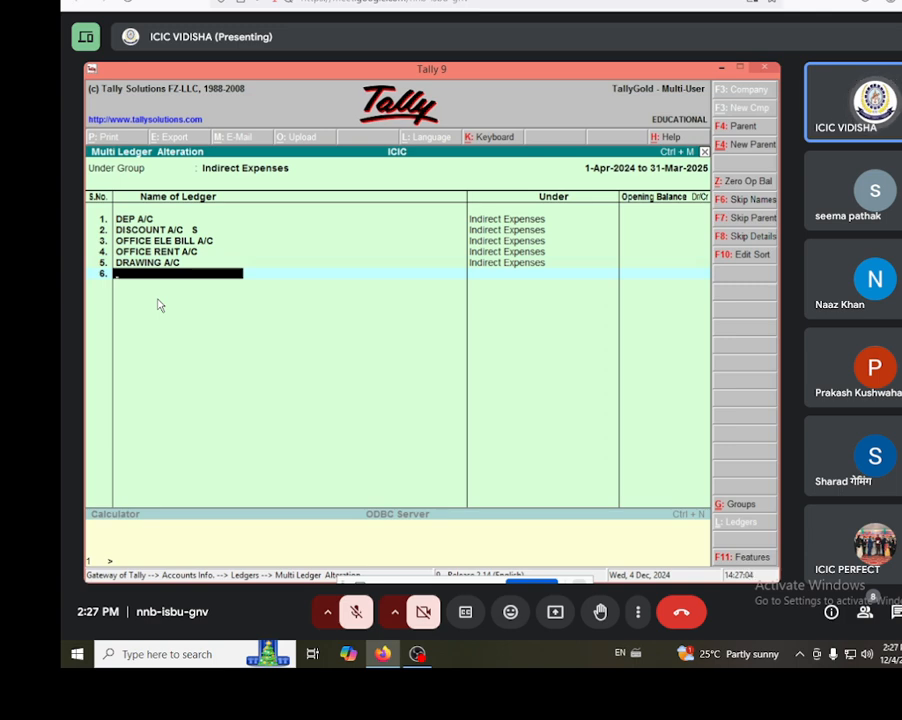
Add the ledger COMMISSION A/C under Indirect Expenses with a blank opening balance.
text(C)
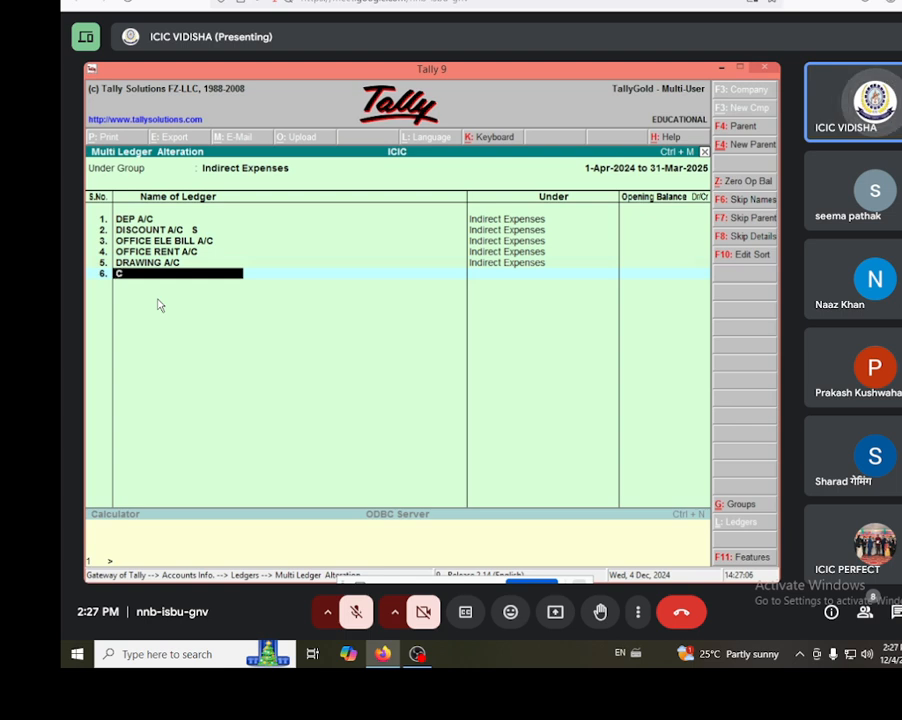
text(OMM)
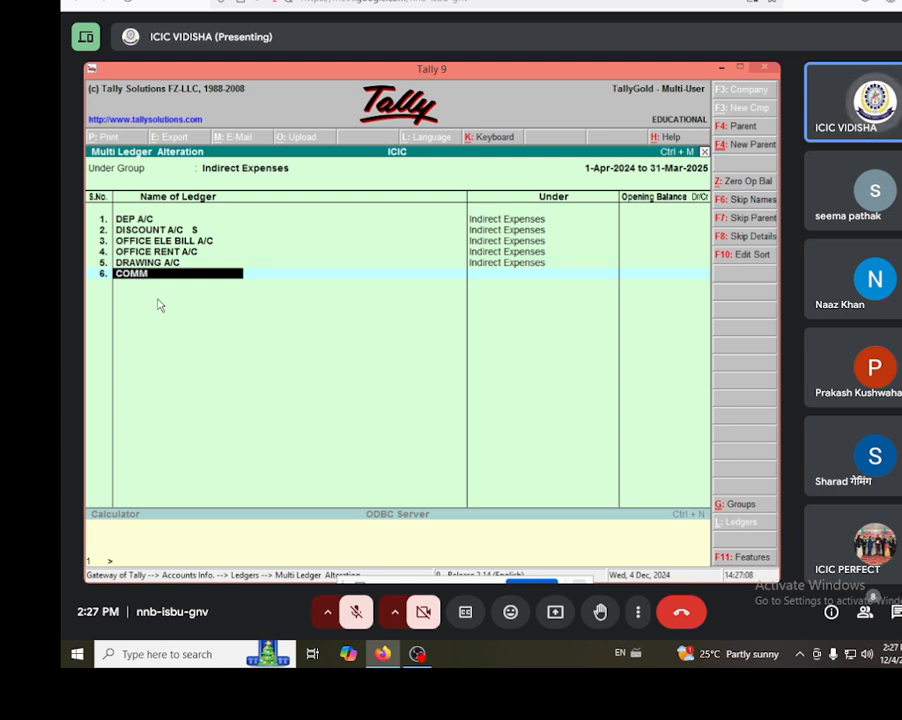
text(ISSIO)
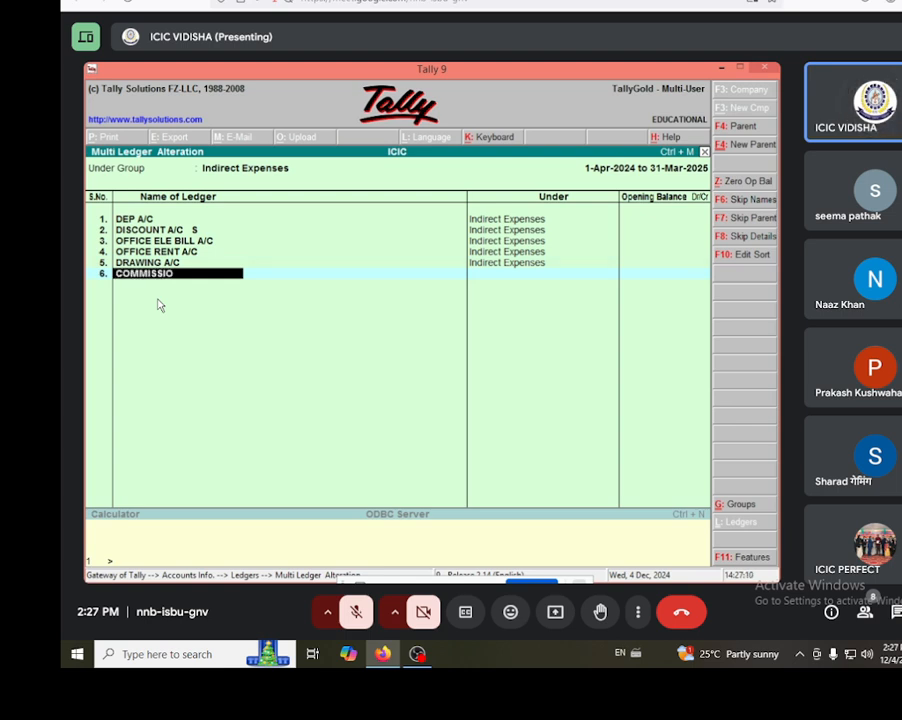
text(N A/C)
key(Return)
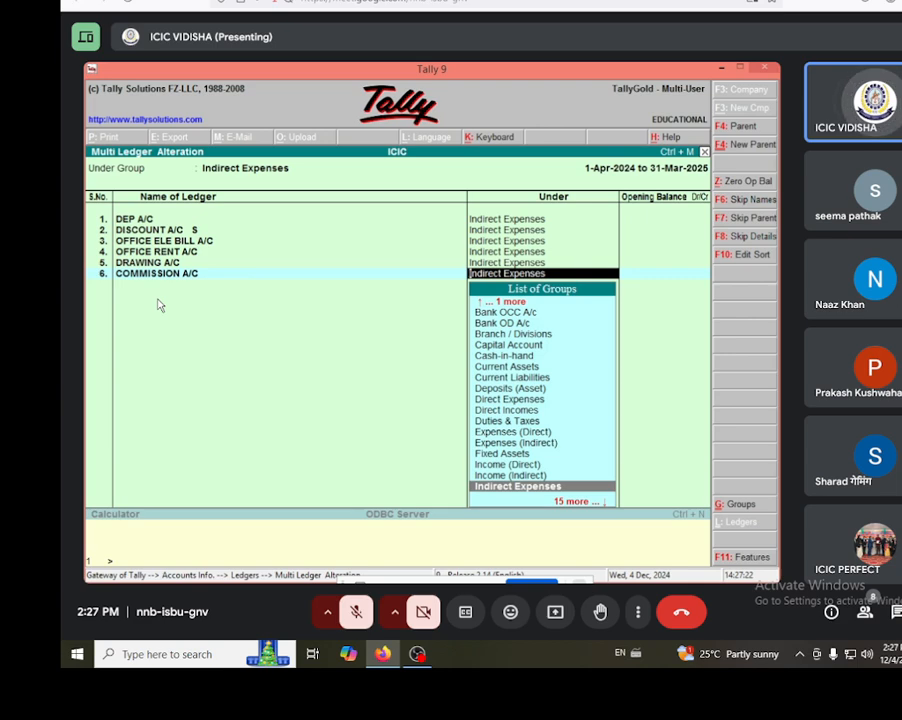
key(Return)
key(Return)
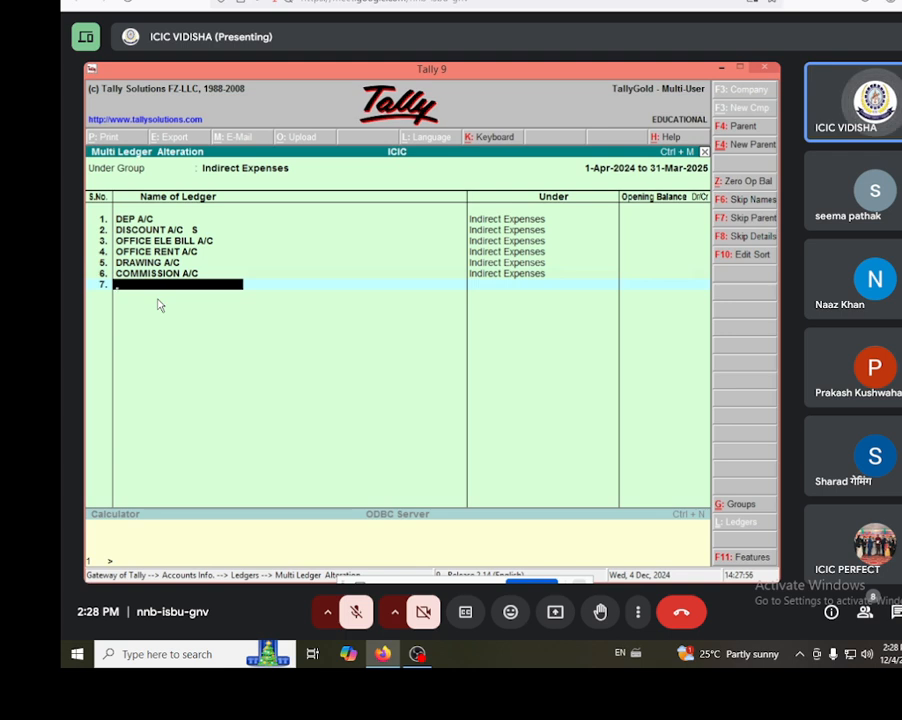
Add the ledger SALARY A/C under Indirect Expenses with a blank opening balance.
text(SALARY)
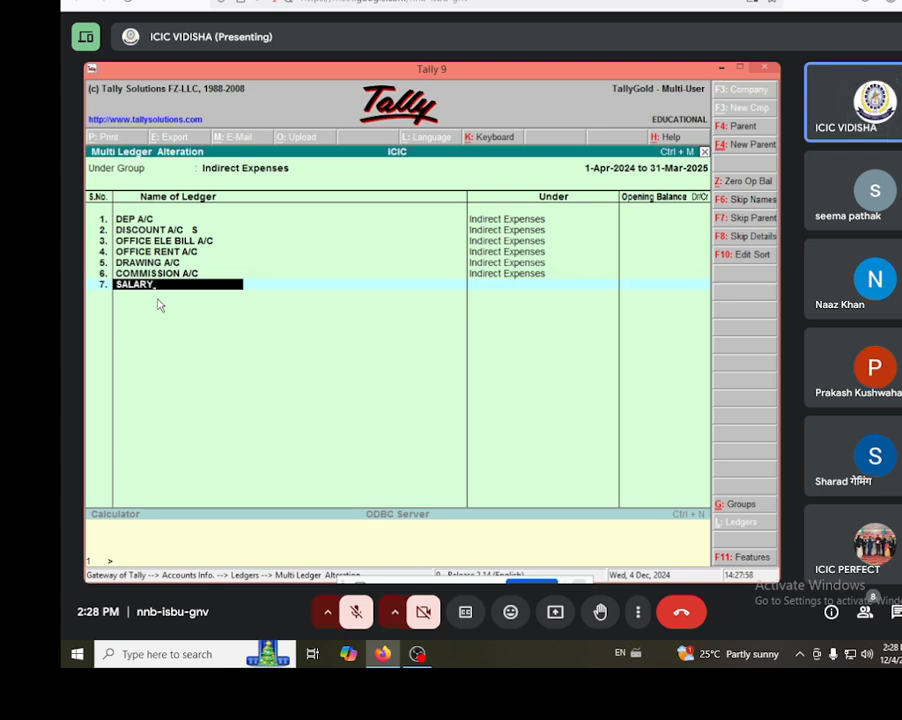
text( A\)
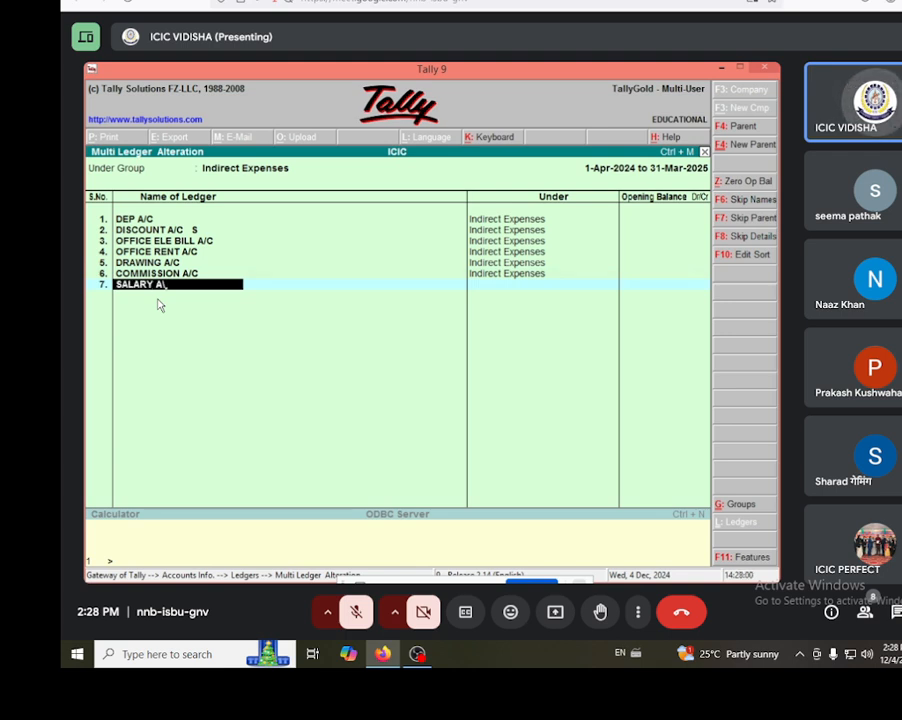
key(BackSpace)
text(/C)
key(Return)
key(Return)
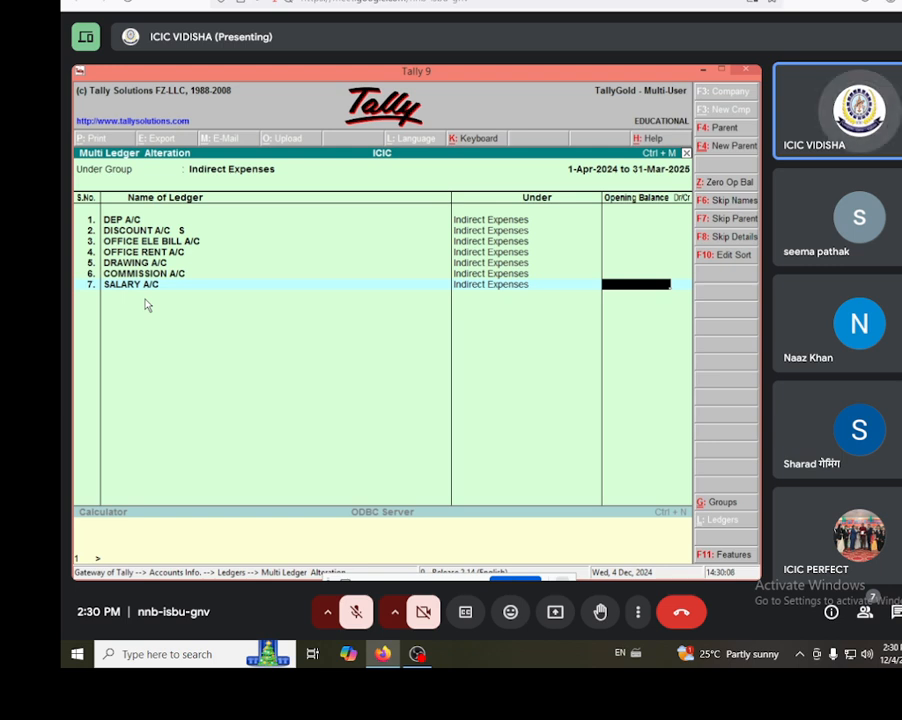
key(Return)
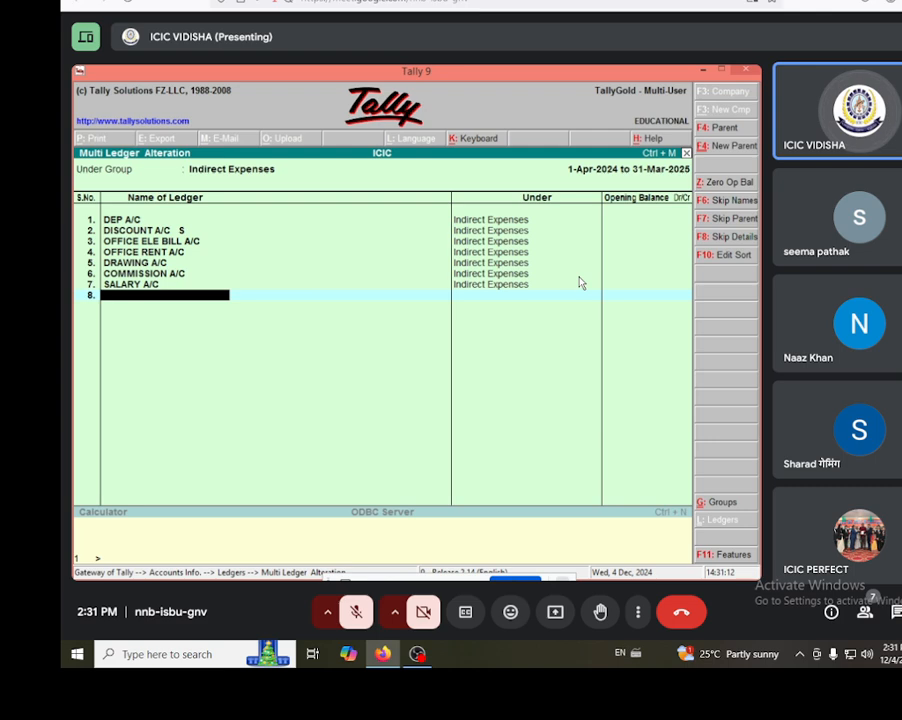
Try to add another ledger named DEP. A/C under Indirect Expenses below SALARY A/C.
text(DEP. A/C)
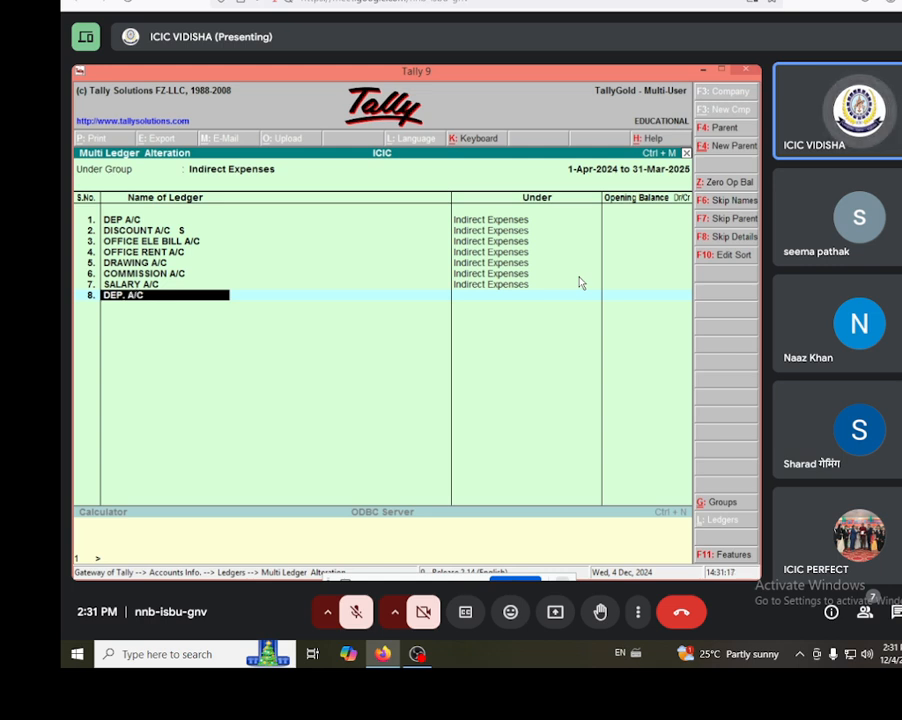
key(Return)
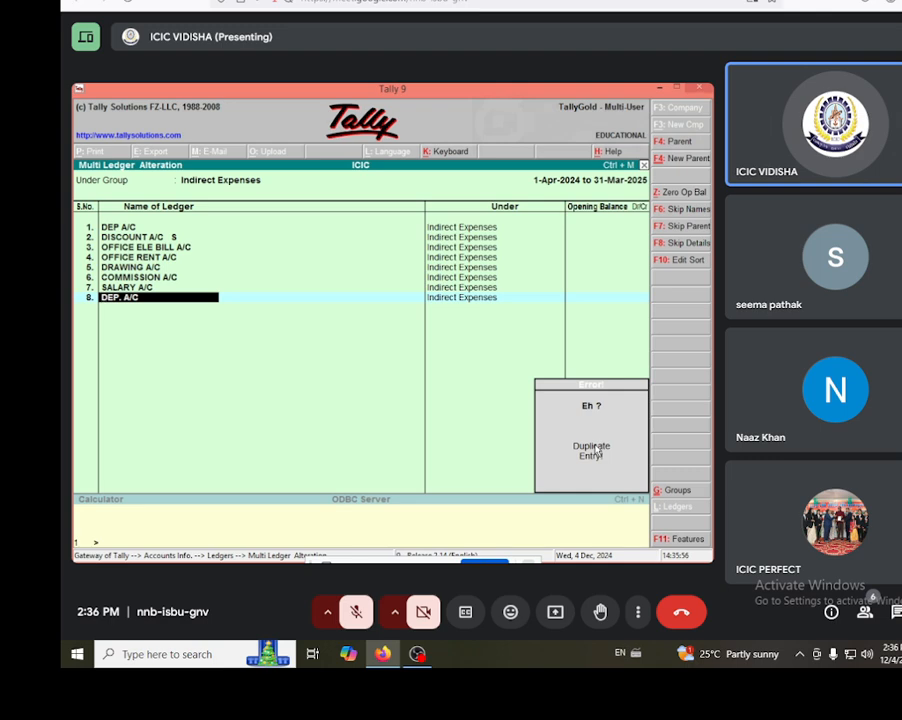
click(417, 654)
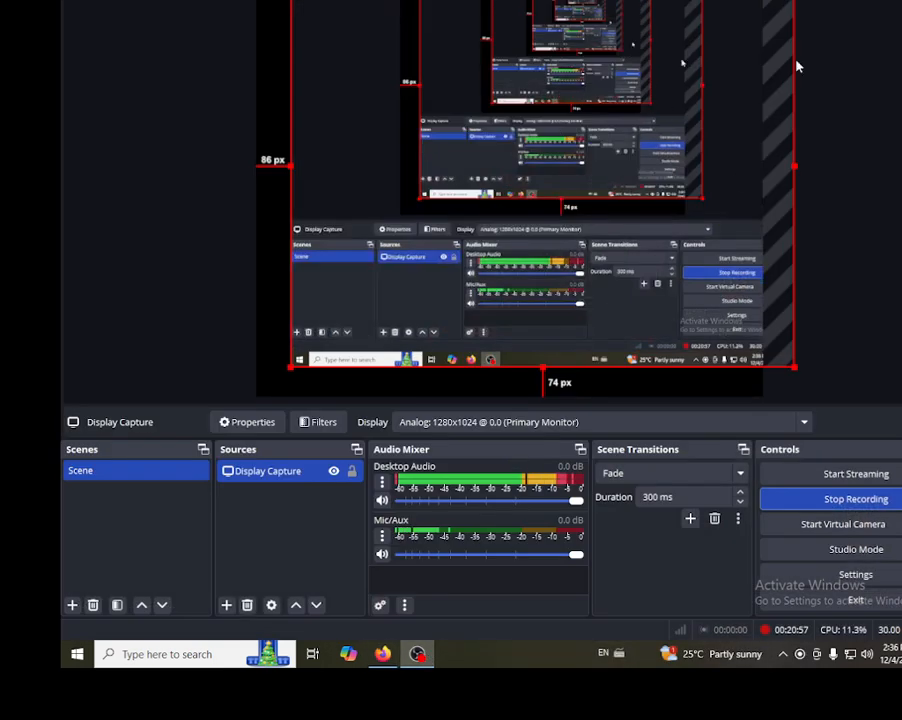